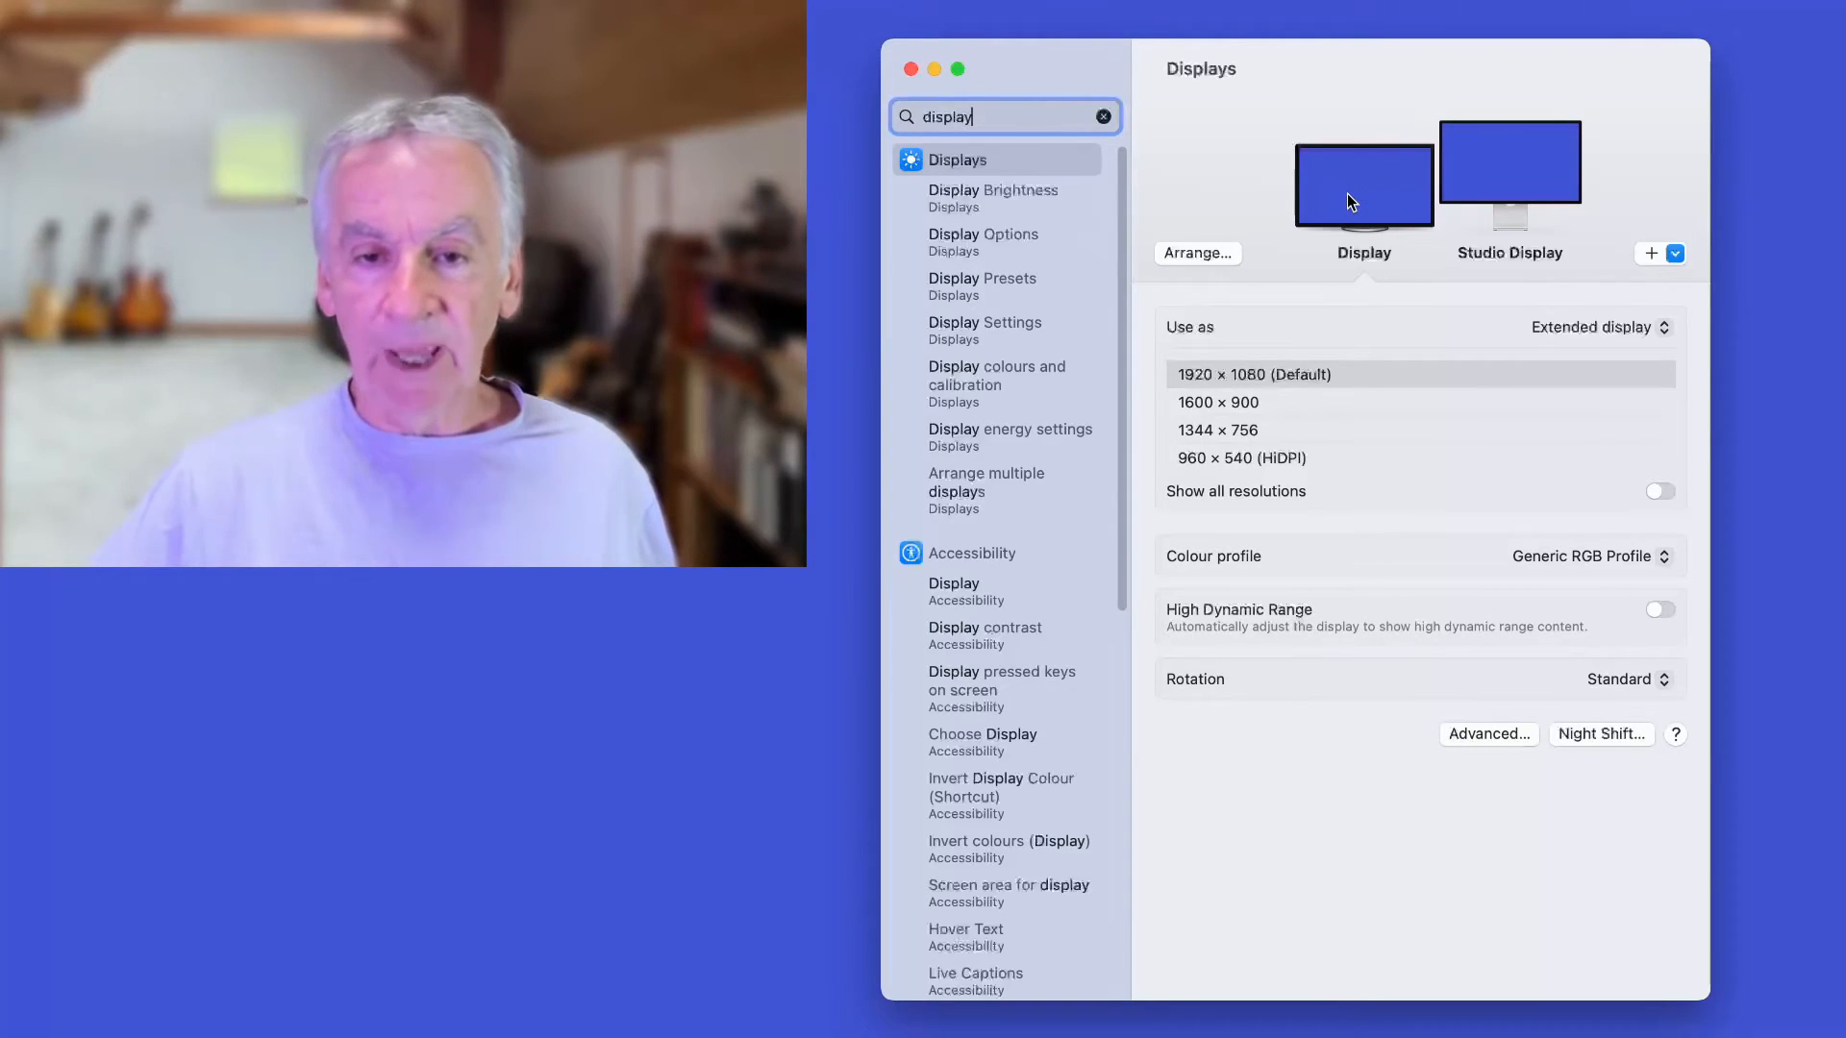
Place the portable display to the left of the Studio Display in the arrangement sheet
click(1199, 254)
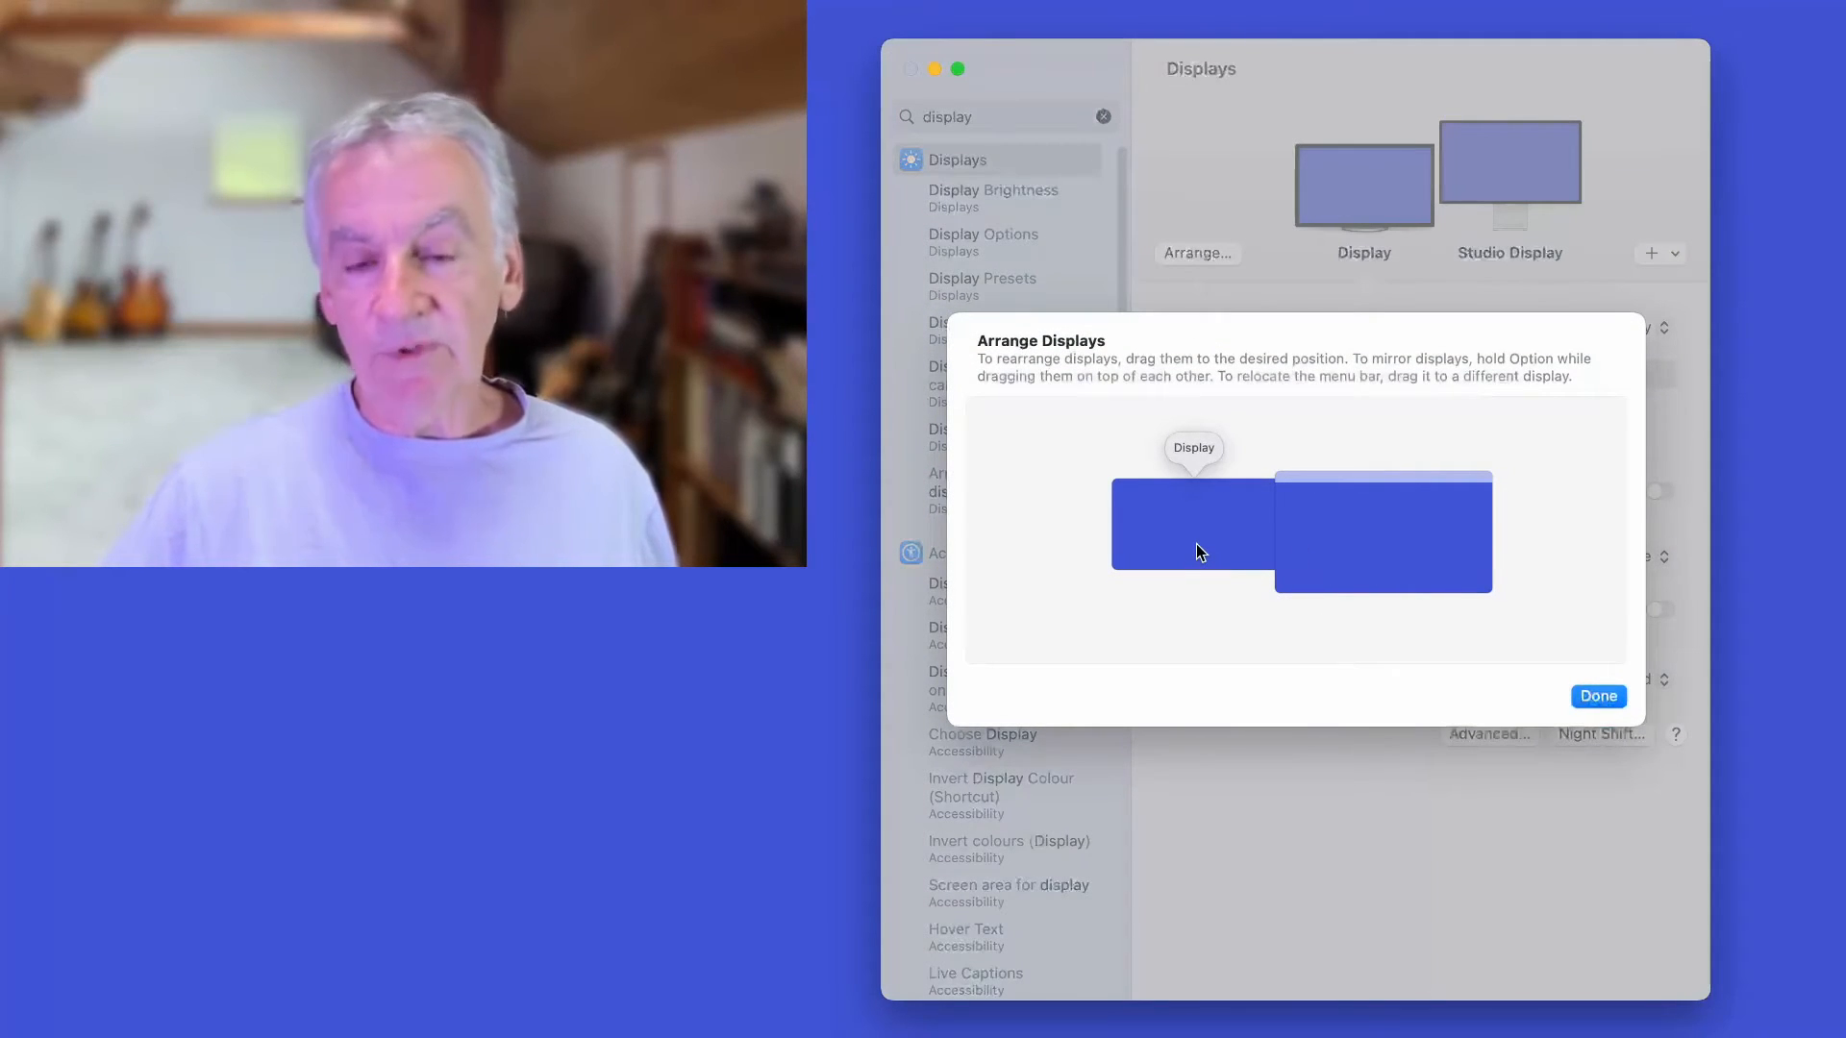
mouse_move(1196, 548)
mouse_down()
mouse_move(1544, 523)
mouse_move(1219, 540)
mouse_up()
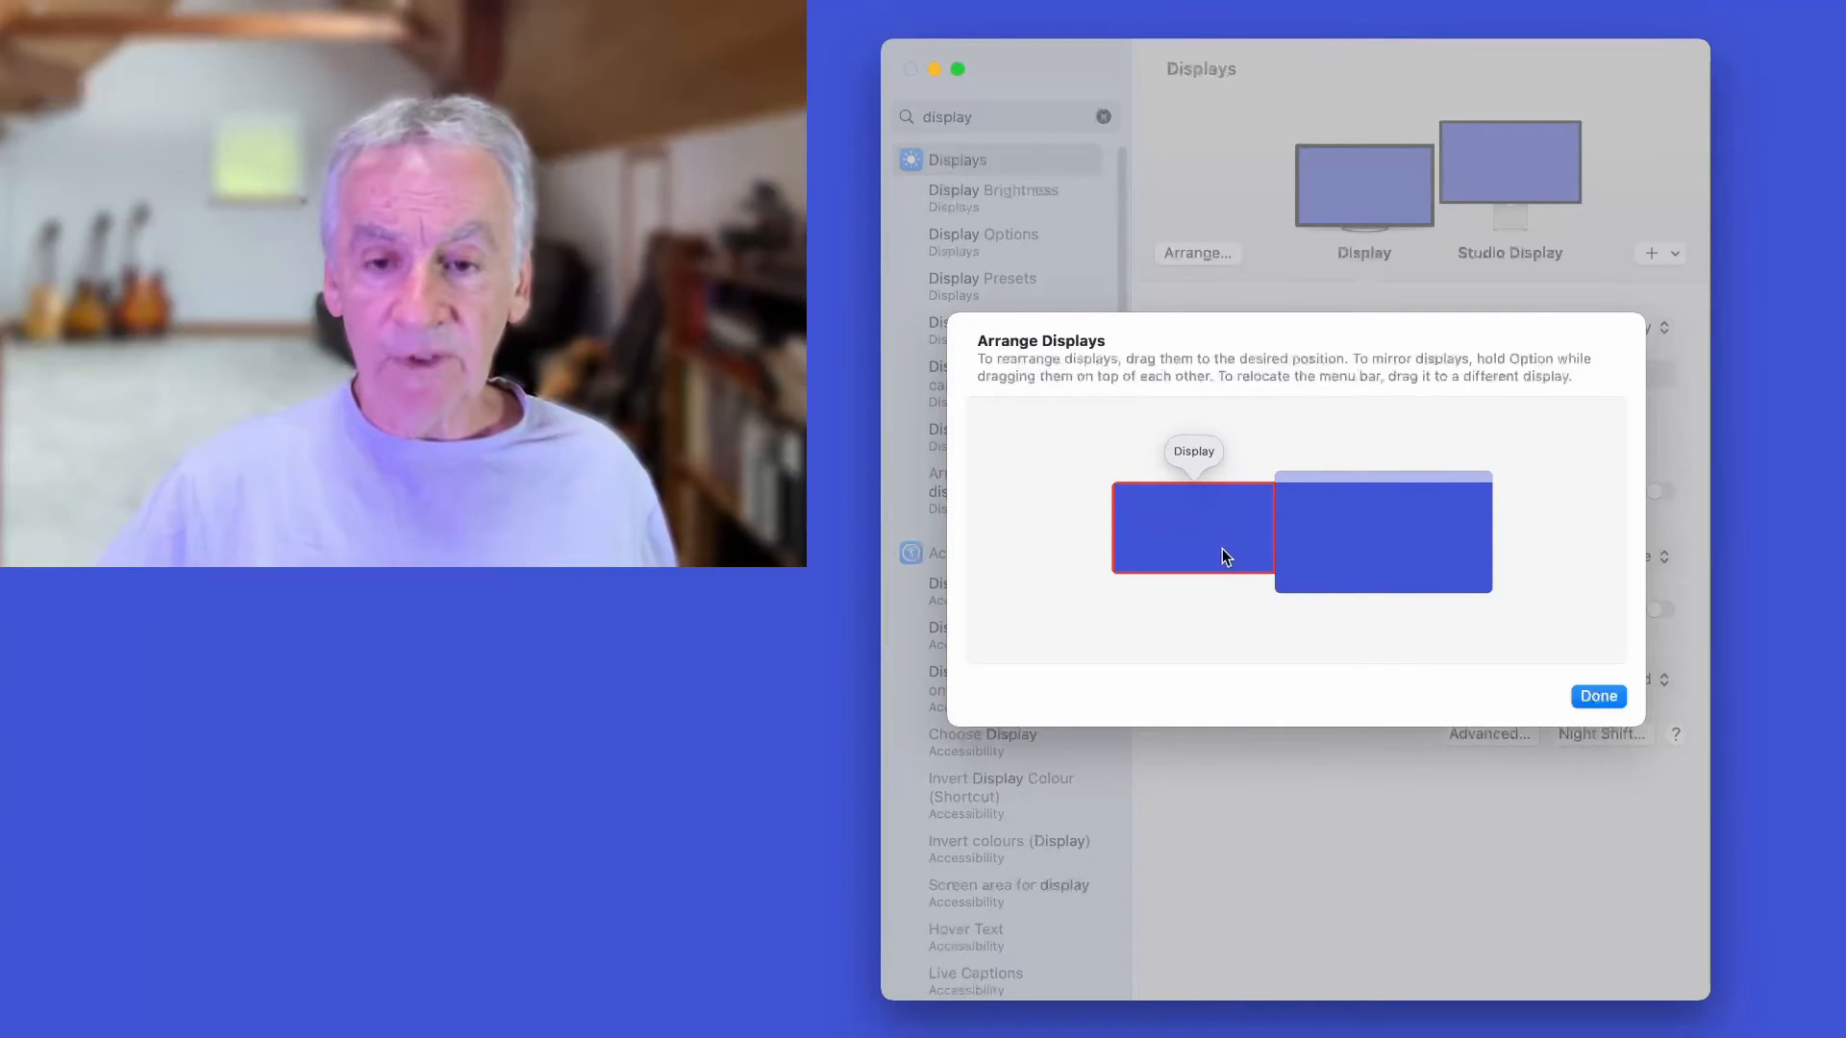
Confirm the arrangement with Done and keep the portable display on Generic RGB Profile
click(1599, 695)
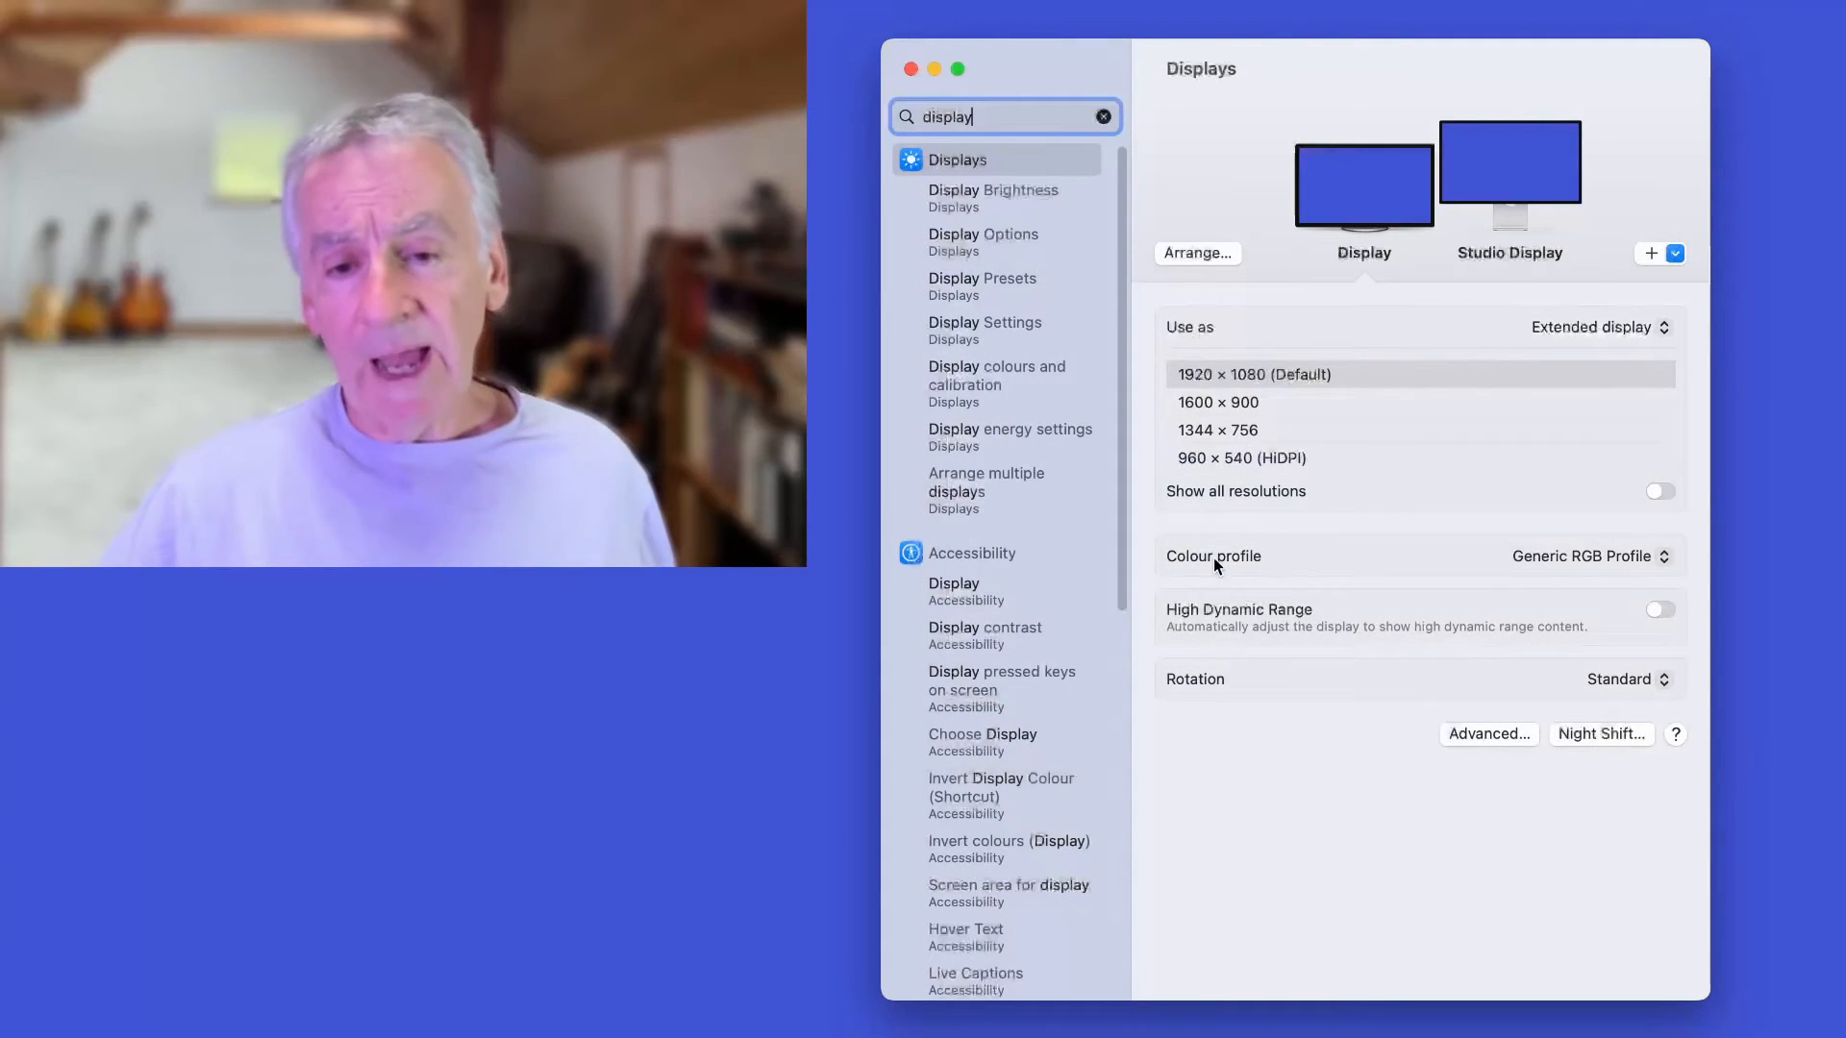
click(1645, 557)
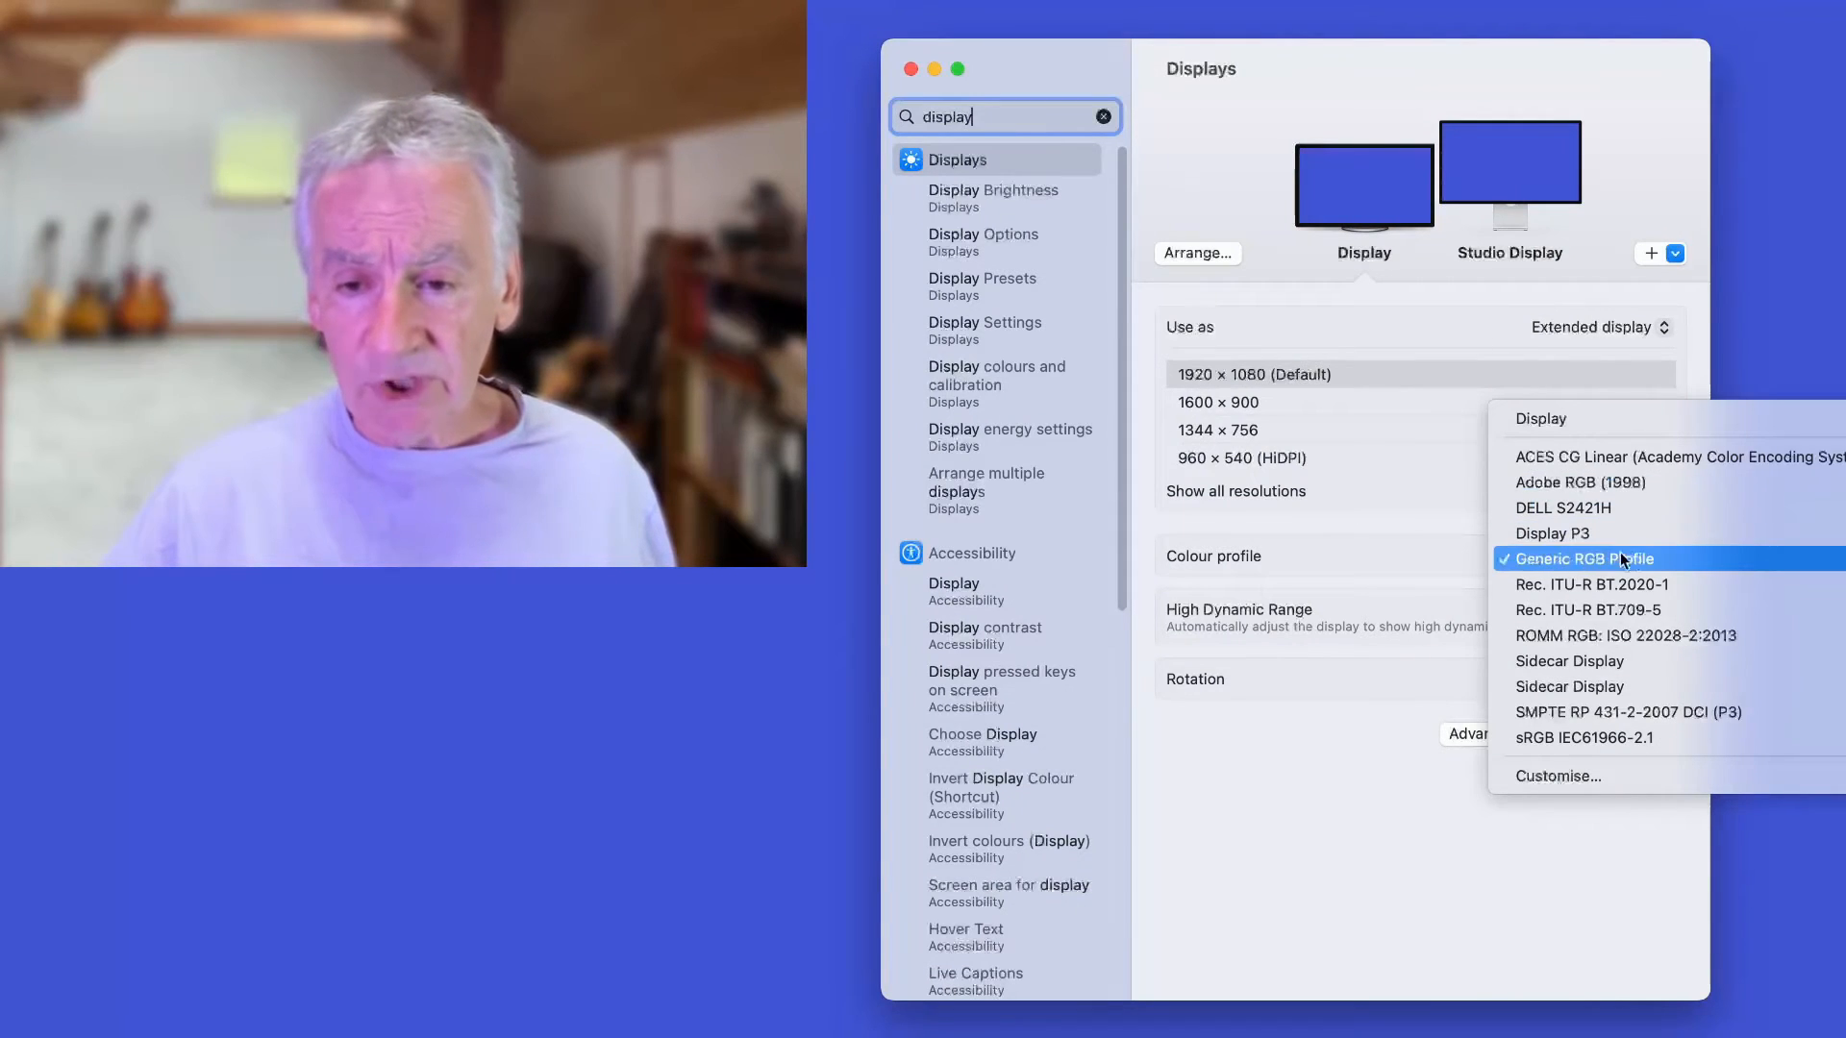
click(1402, 526)
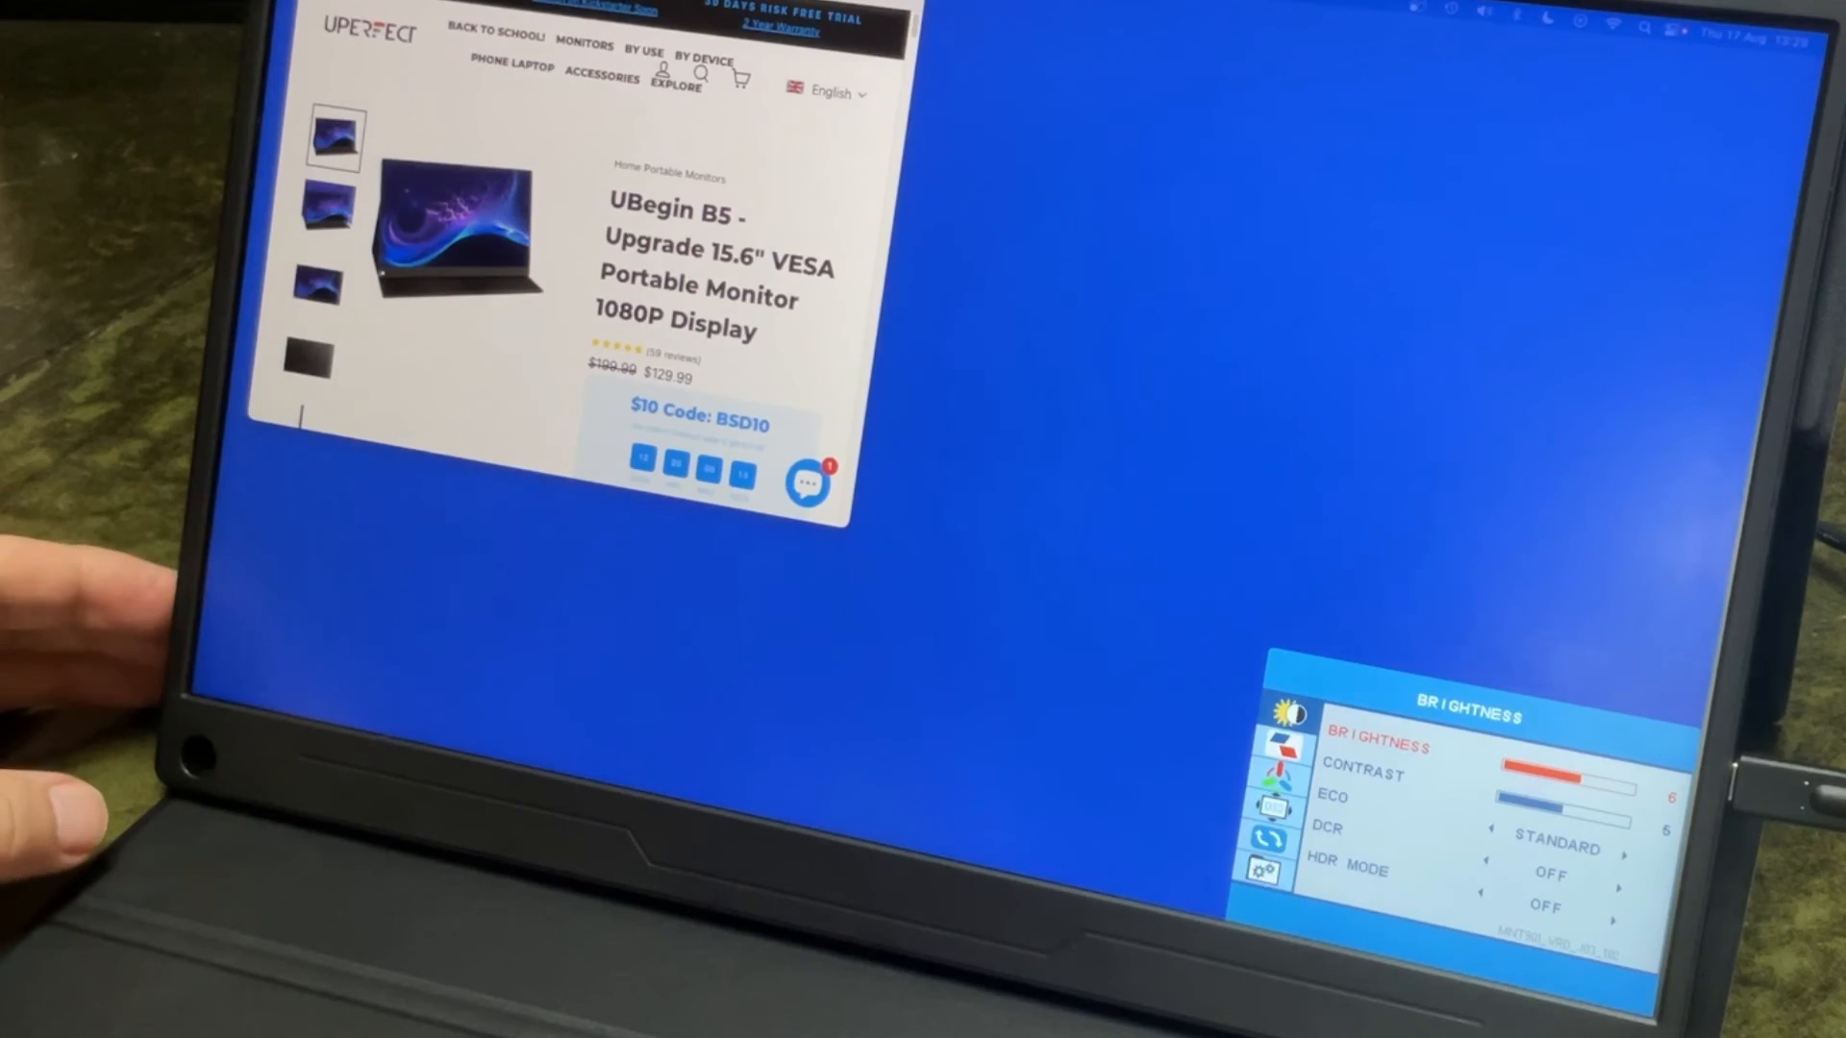
Lower the monitor's OSD brightness one step, then raise it two steps to 8
key(Left)
key(Left)
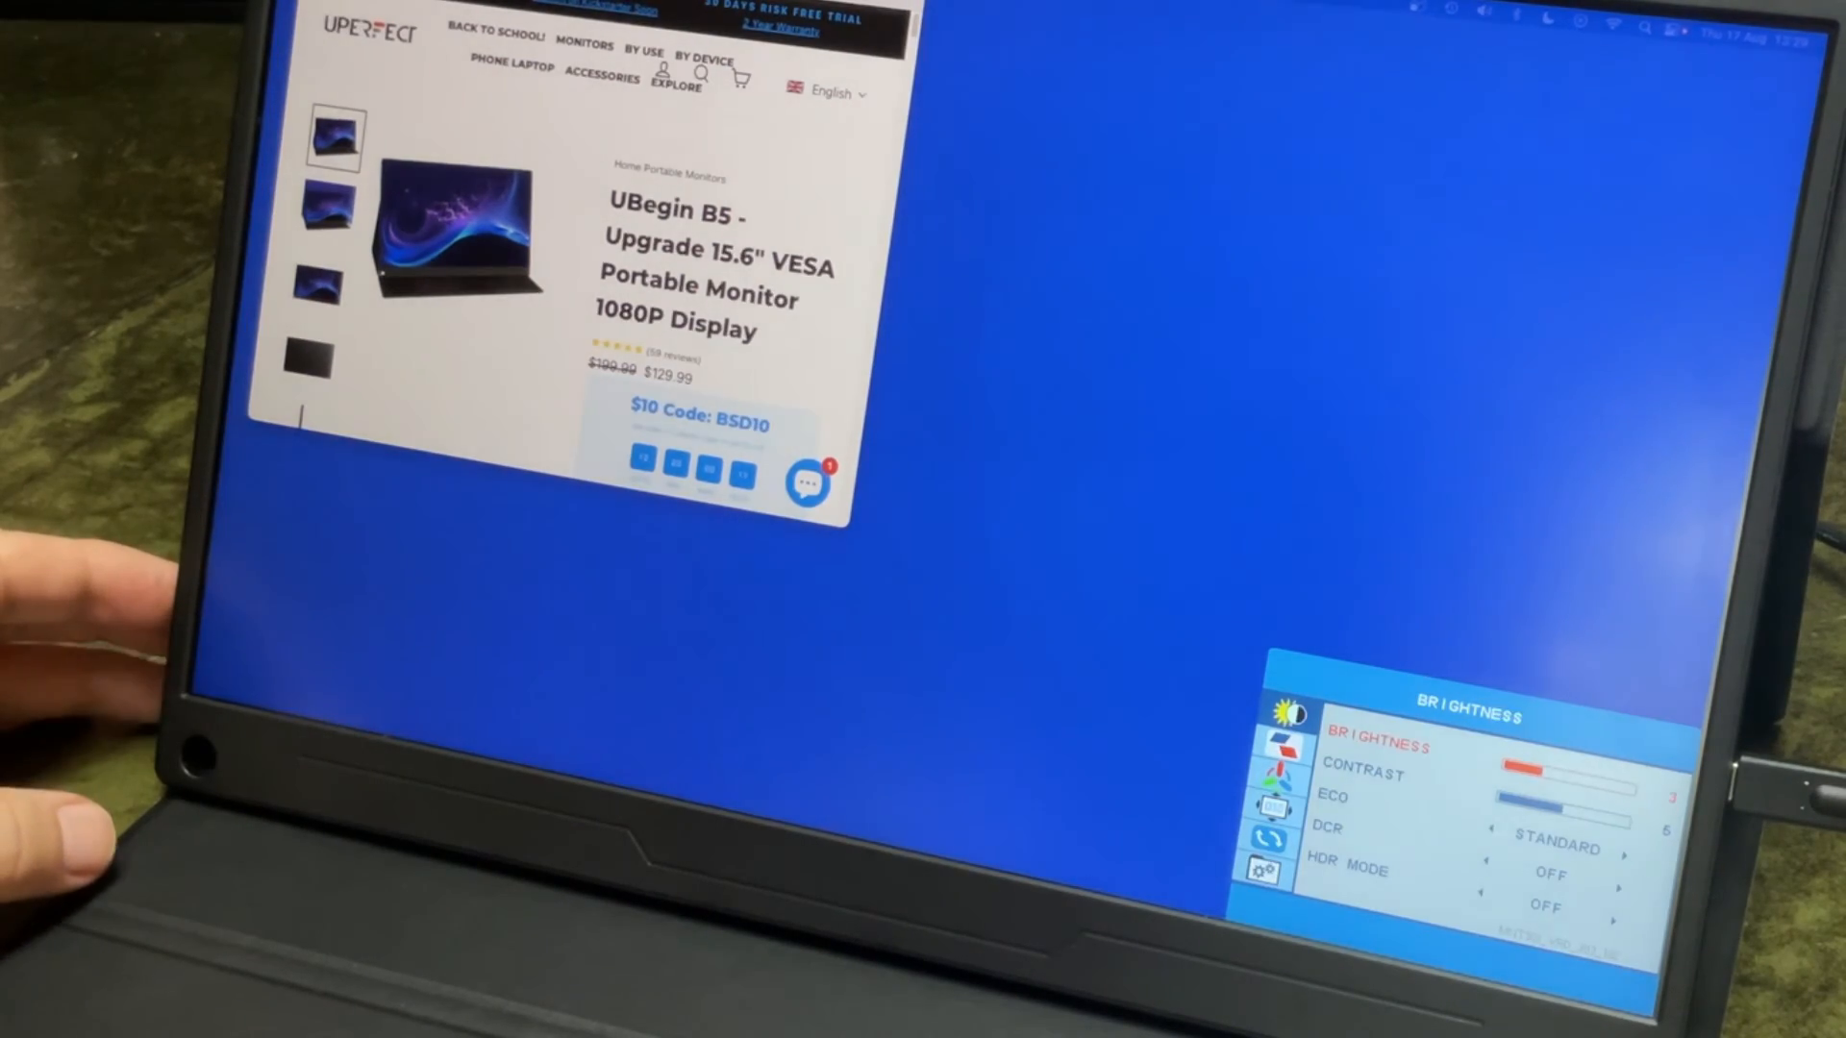
key(Right)
key(Right)
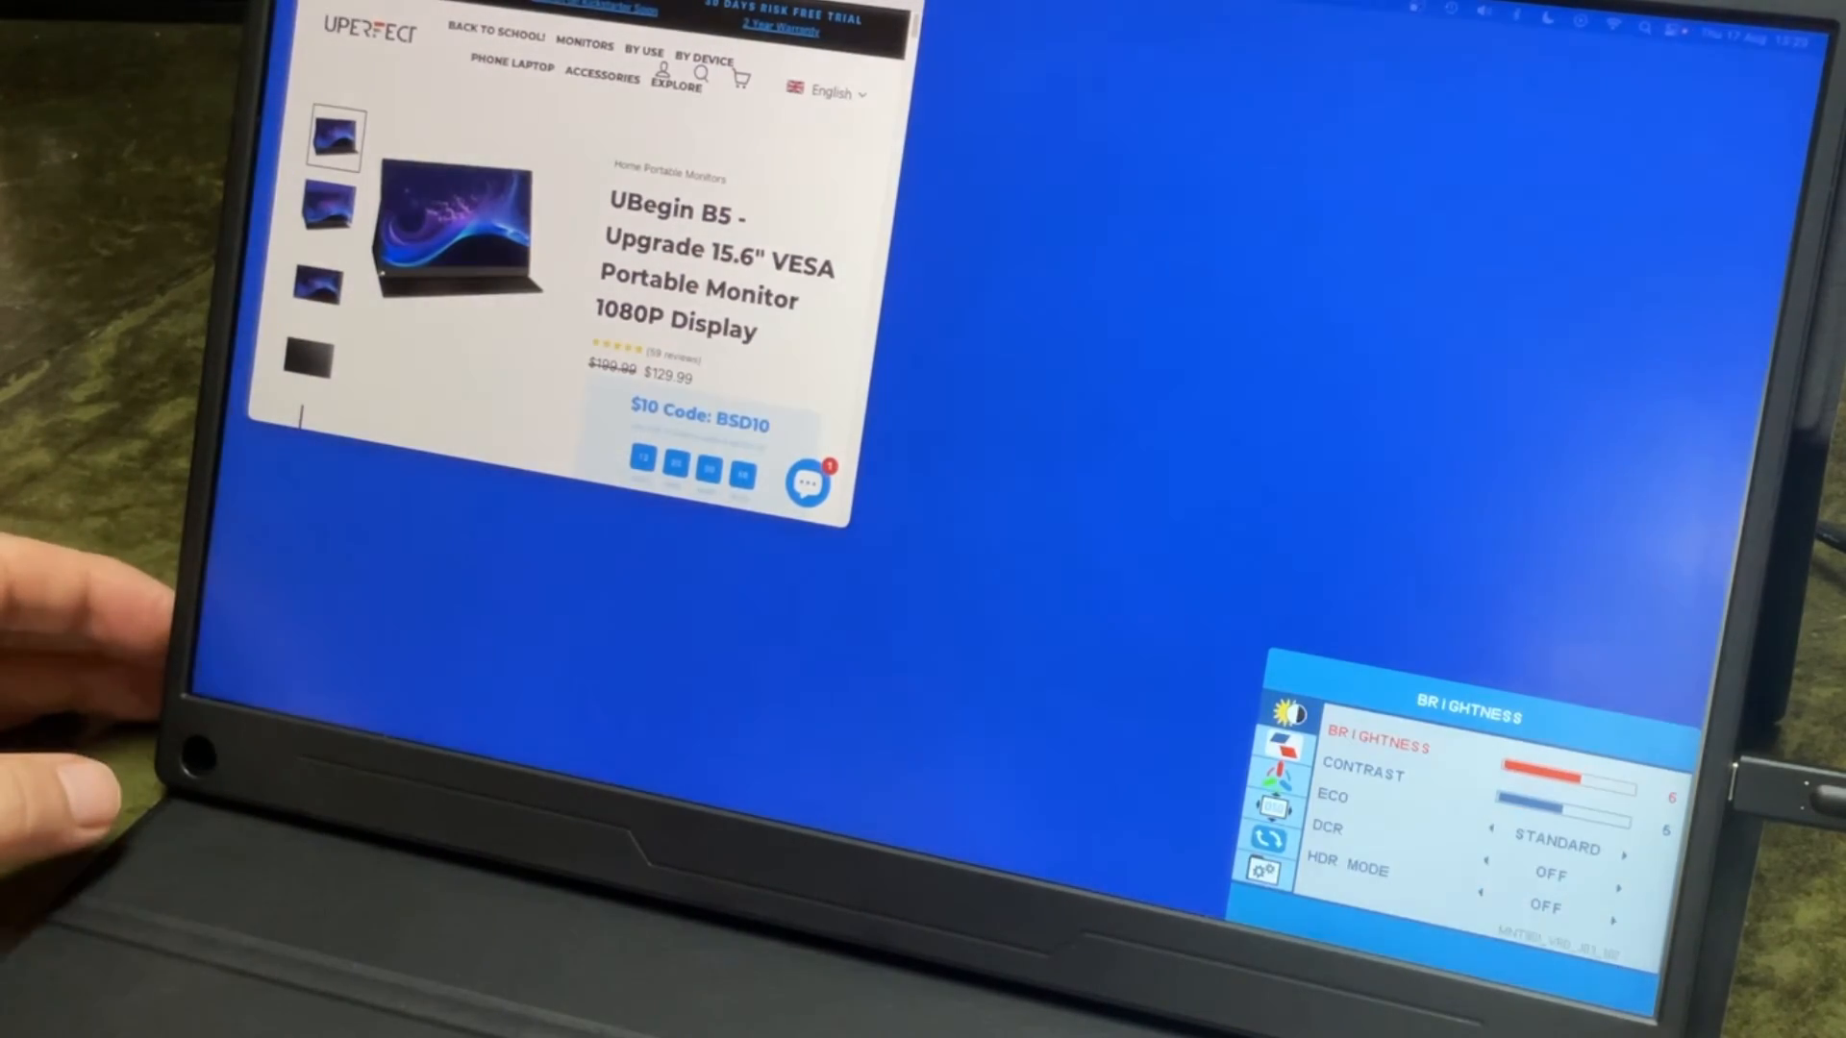
key(Right)
key(Right)
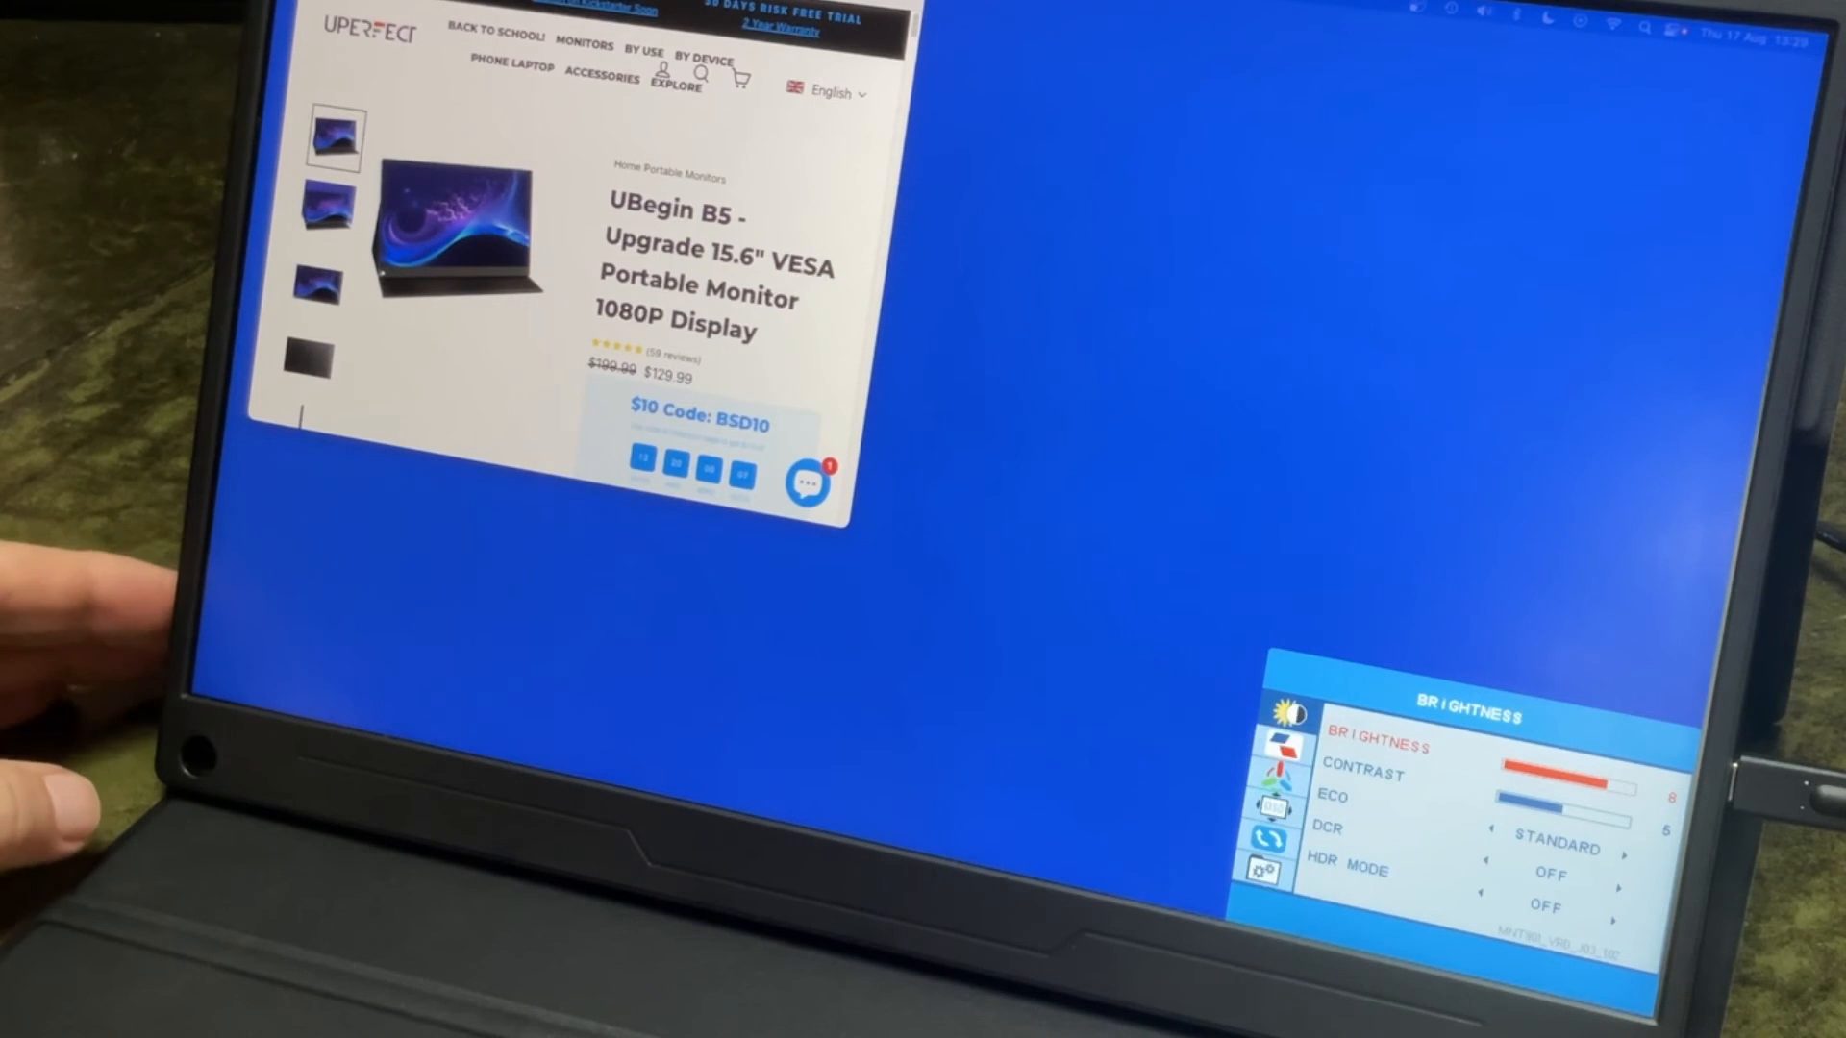